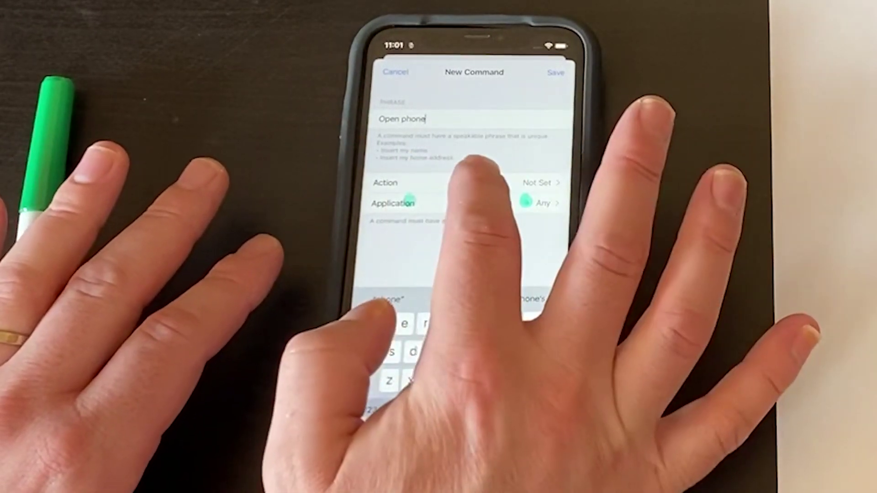
- Start a Run Custom Gesture action for the command, then abandon the first attempt
{"action": "left_click", "coordinate": [480, 182]}
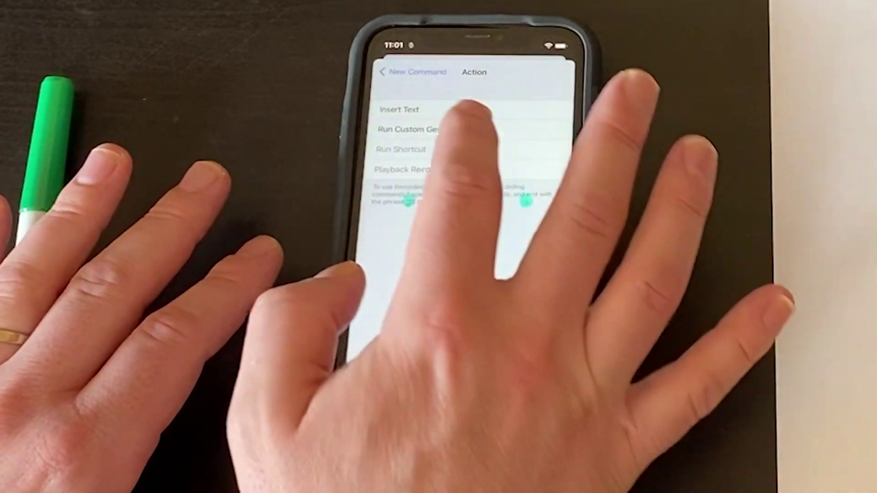
{"action": "left_click", "coordinate": [411, 129]}
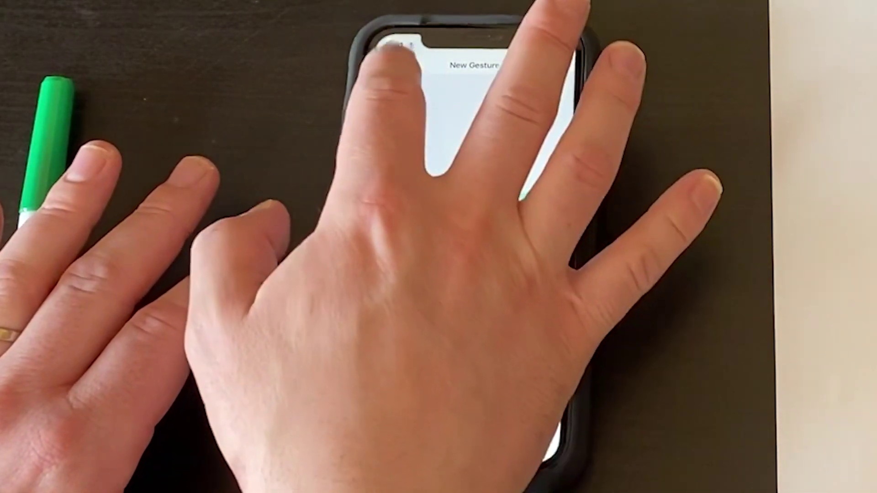
{"action": "left_click", "coordinate": [556, 65]}
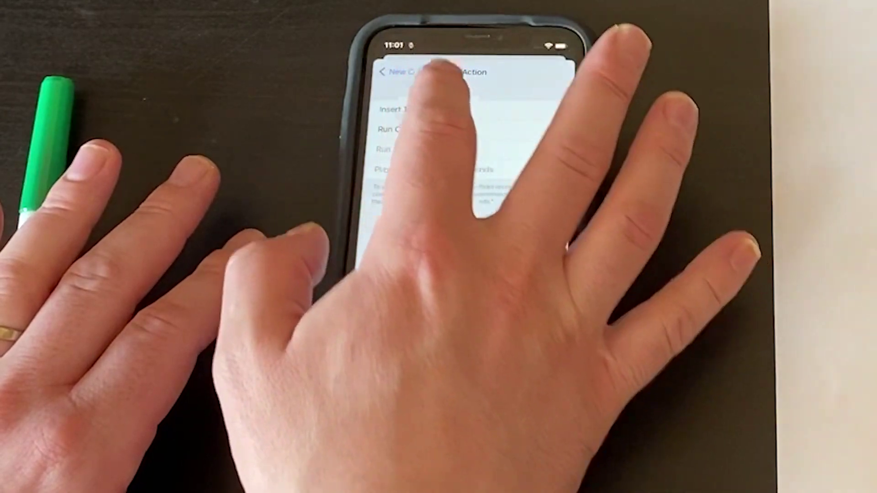
{"action": "left_click", "coordinate": [398, 71]}
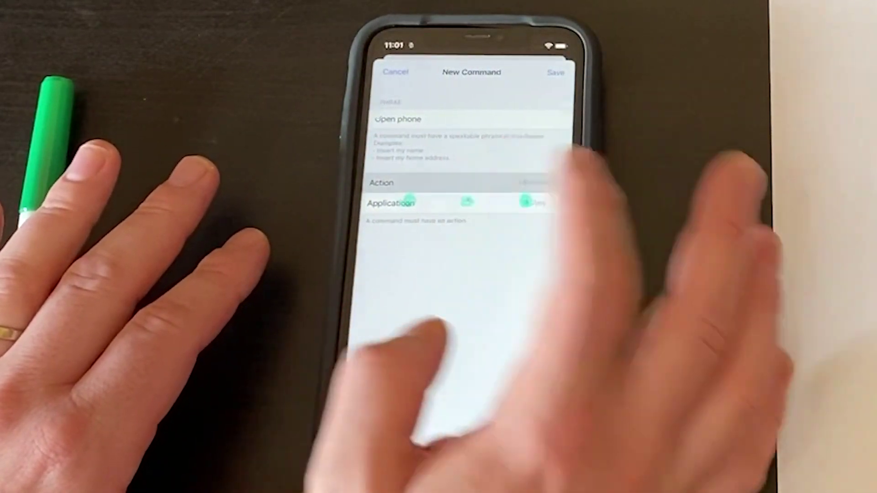
- Record the three passcode-digit taps as a custom gesture and save it
{"action": "left_click", "coordinate": [480, 182]}
{"action": "left_click", "coordinate": [412, 130]}
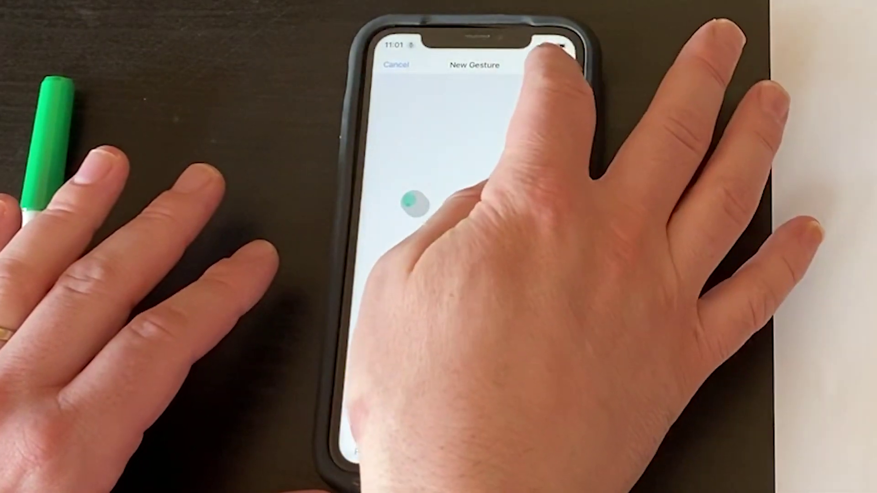
{"action": "left_click", "coordinate": [552, 48]}
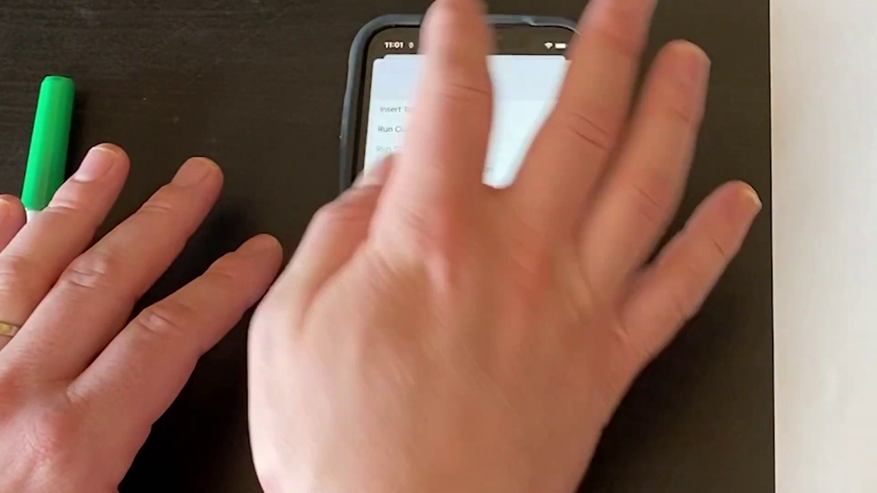
- Save the Open phone command and return through Voice Control and Accessibility to main Settings
{"action": "left_click", "coordinate": [412, 72]}
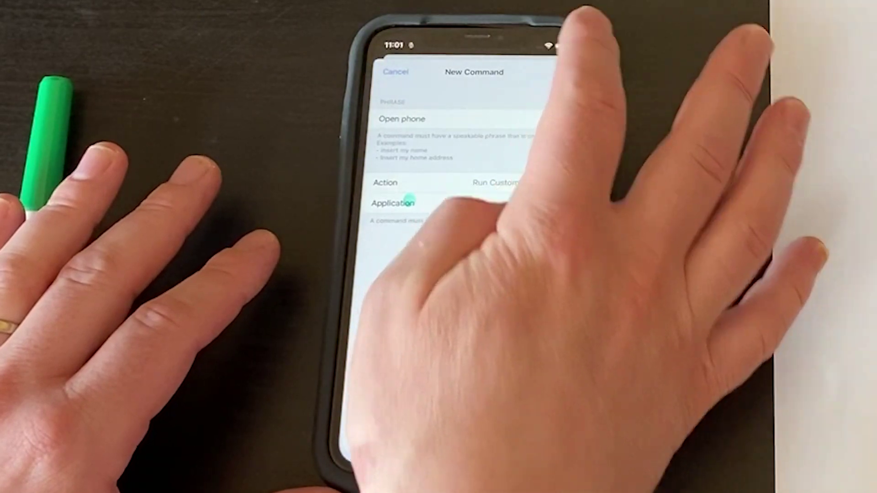
{"action": "left_click", "coordinate": [554, 72]}
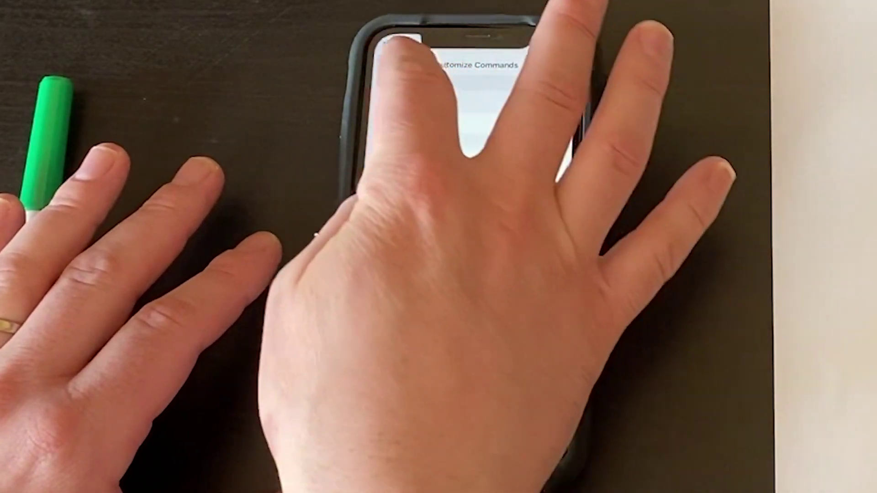
{"action": "left_click", "coordinate": [395, 65]}
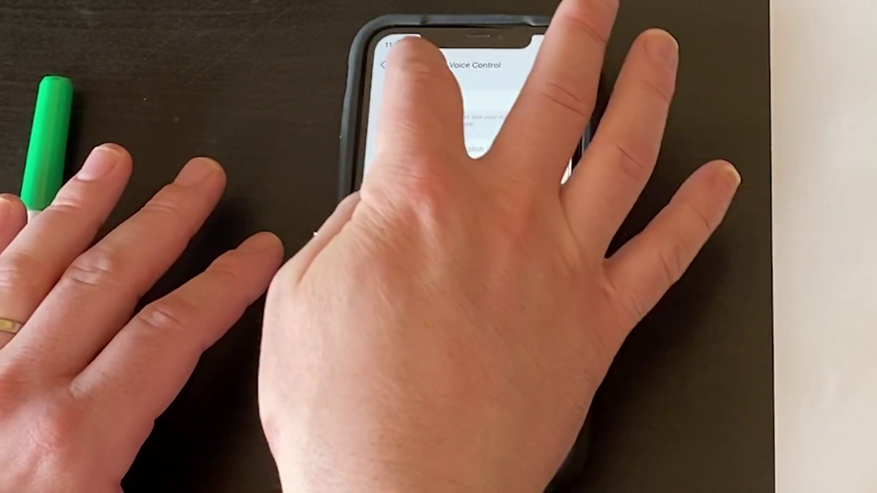
{"action": "left_click", "coordinate": [395, 64]}
{"action": "left_click", "coordinate": [394, 65]}
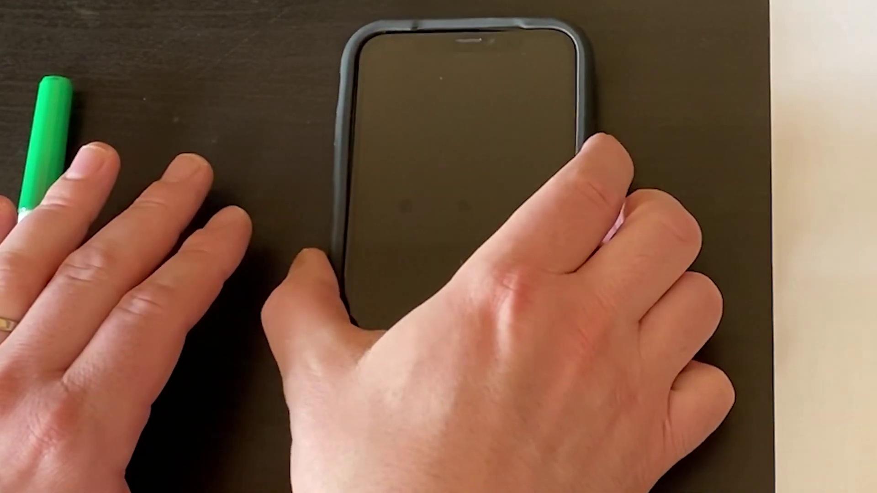
- Lock the phone, wake it, and bring up the passcode keypad on the lock screen
{"action": "left_click", "coordinate": [593, 157]}
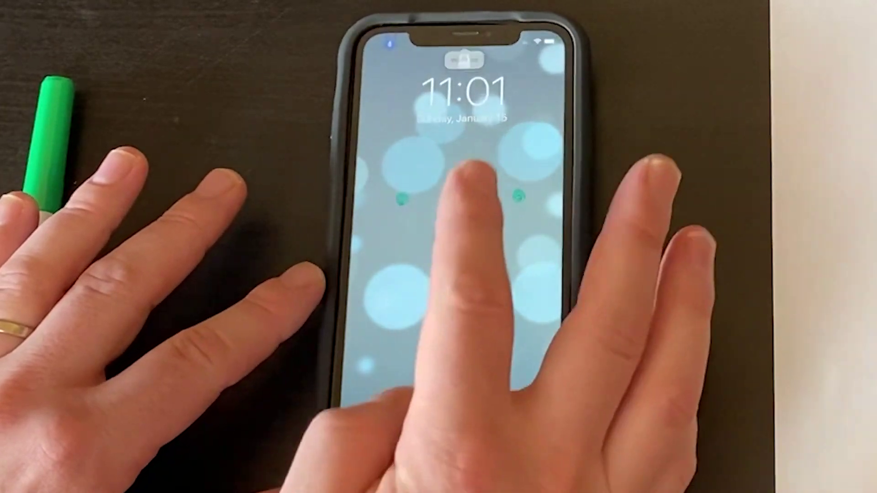
{"action": "left_click_drag", "start_coordinate": [450, 456], "coordinate": [471, 206]}
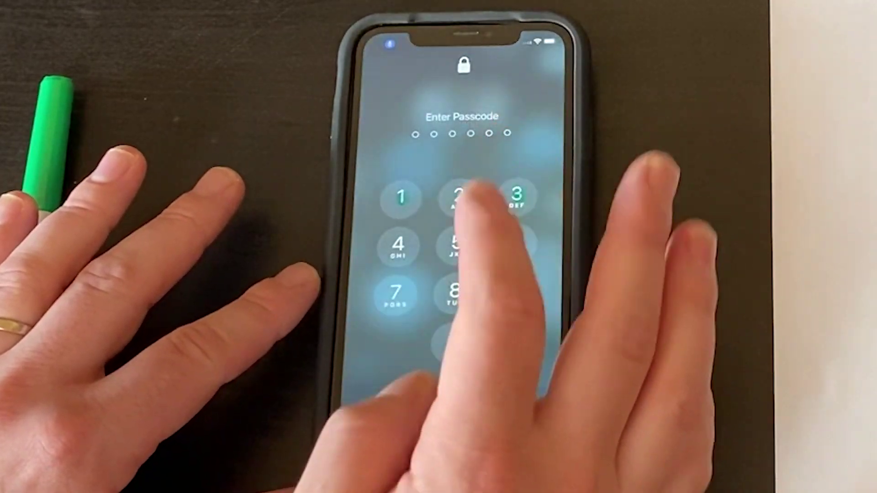